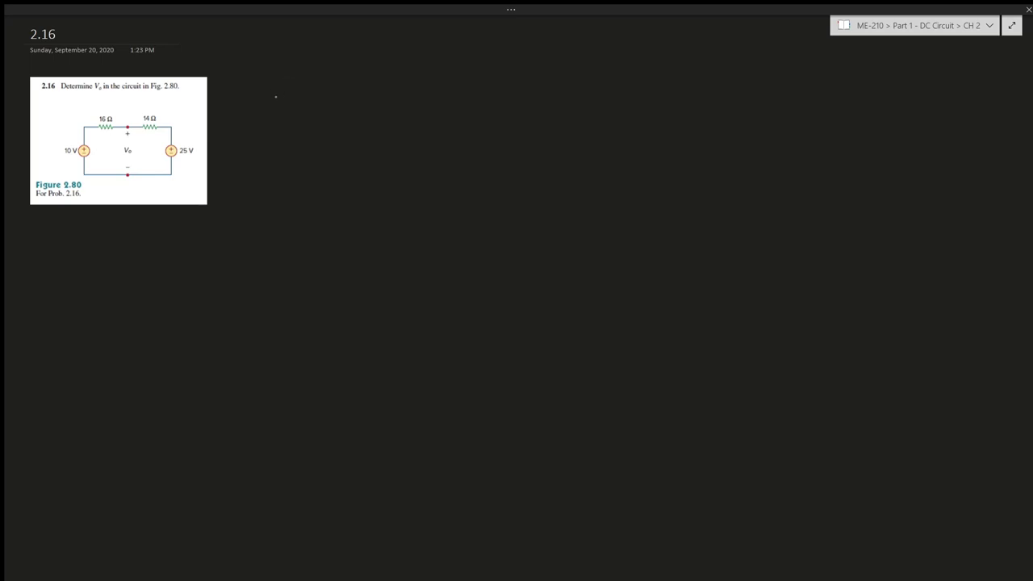
Sketch the circuit's wires, right resistor and both voltage sources with polarity signs
drag(281, 90, 280, 113)
drag(281, 86, 335, 81)
drag(346, 81, 400, 98)
drag(399, 100, 402, 106)
drag(398, 101, 398, 111)
drag(398, 117, 404, 117)
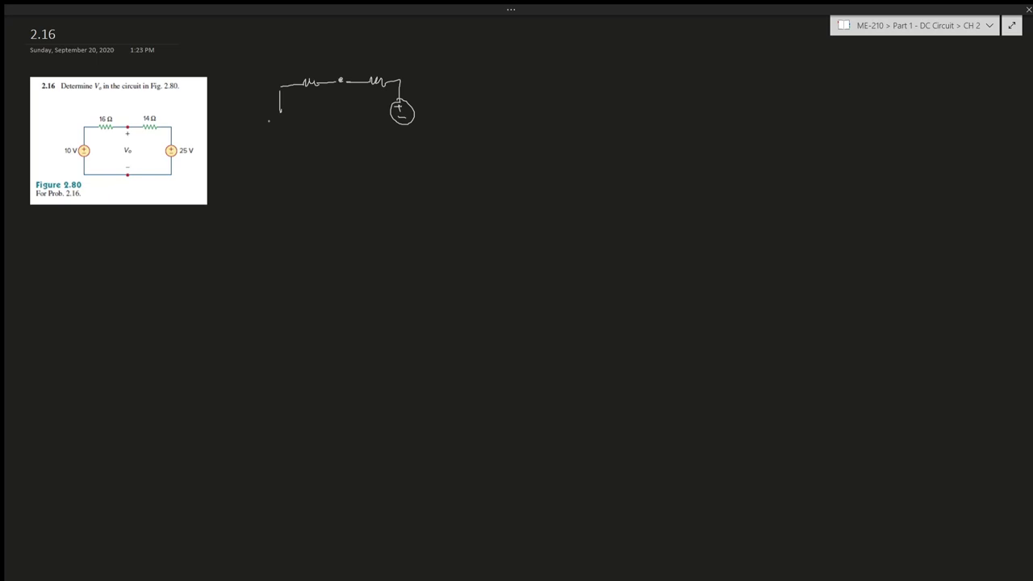
drag(280, 111, 284, 119)
drag(280, 115, 280, 123)
mouse_move(277, 127)
mouse_down()
mouse_move(344, 150)
mouse_move(404, 125)
mouse_up()
Draw the middle element connected to the bottom wire and label it V0
drag(351, 110, 361, 115)
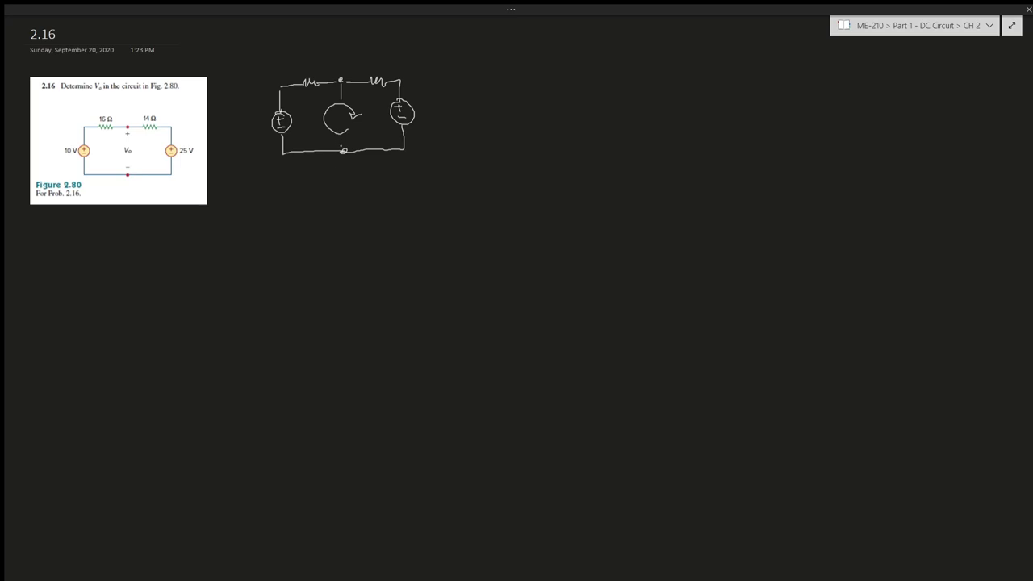
drag(343, 141, 343, 151)
drag(336, 116, 342, 123)
drag(346, 119, 344, 120)
Label the resistors 16Ω and 14Ω and the sources 25V and 10V
drag(300, 66, 371, 74)
drag(375, 75, 391, 72)
mouse_move(423, 104)
mouse_down()
mouse_move(430, 112)
mouse_move(446, 100)
mouse_up()
mouse_move(252, 117)
mouse_down()
mouse_move(251, 128)
mouse_move(257, 119)
mouse_up()
drag(260, 119, 267, 118)
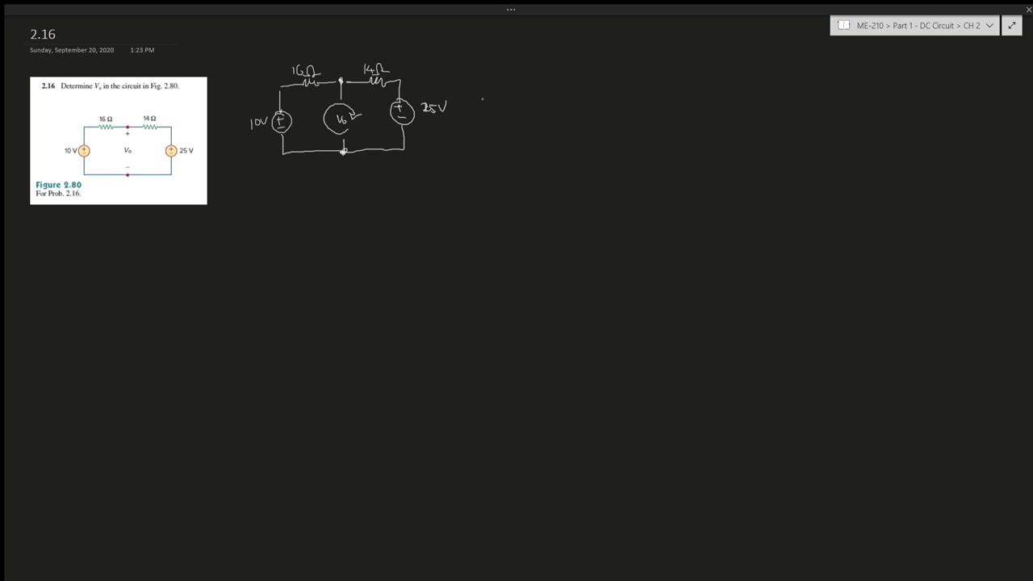
Write the loop equation terms −10V + 16Ωi + 14Ωi
drag(475, 99, 479, 98)
drag(482, 93, 481, 101)
drag(489, 93, 547, 99)
drag(557, 92, 565, 103)
drag(577, 89, 577, 102)
drag(588, 85, 598, 94)
drag(595, 91, 610, 99)
drag(613, 93, 617, 101)
Add +25V and = 0 to finish the loop equation, with an equals sign below
drag(640, 92, 648, 101)
drag(656, 91, 663, 90)
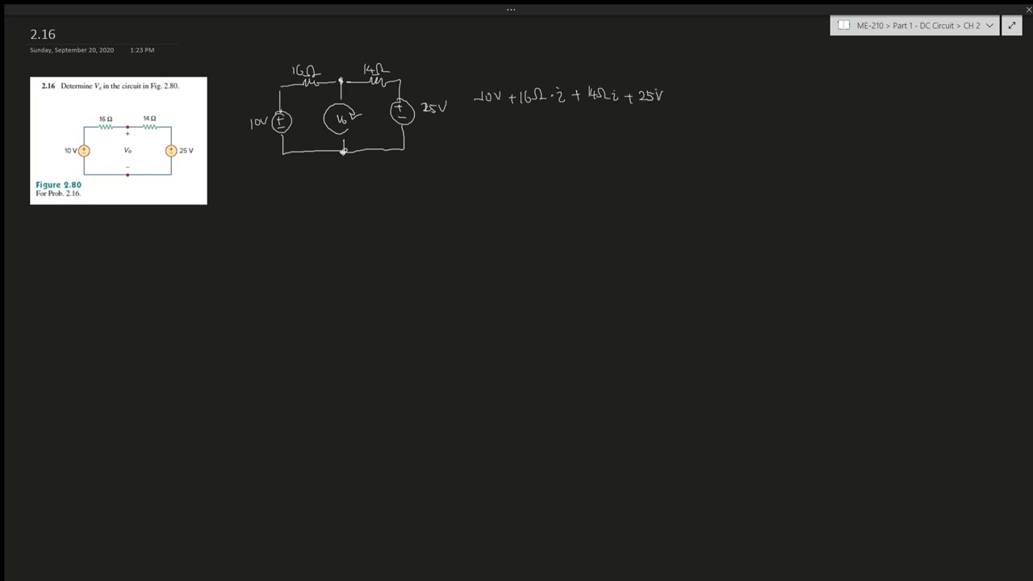
drag(464, 127, 471, 128)
drag(464, 132, 472, 131)
drag(667, 95, 679, 98)
drag(684, 93, 684, 93)
Write −15V on the simplified line, undoing a mistaken −5 first
drag(698, 117, 697, 131)
drag(699, 118, 707, 118)
key(ctrl+z)
key(ctrl+z)
drag(701, 120, 700, 132)
mouse_move(706, 120)
mouse_down()
mouse_move(704, 131)
mouse_move(712, 120)
mouse_up()
drag(713, 120, 720, 120)
Write 30Ωi before −15V and begin the line solving for i
drag(615, 127, 615, 136)
drag(623, 127, 643, 135)
drag(651, 134, 686, 162)
click(648, 128)
drag(678, 165, 687, 165)
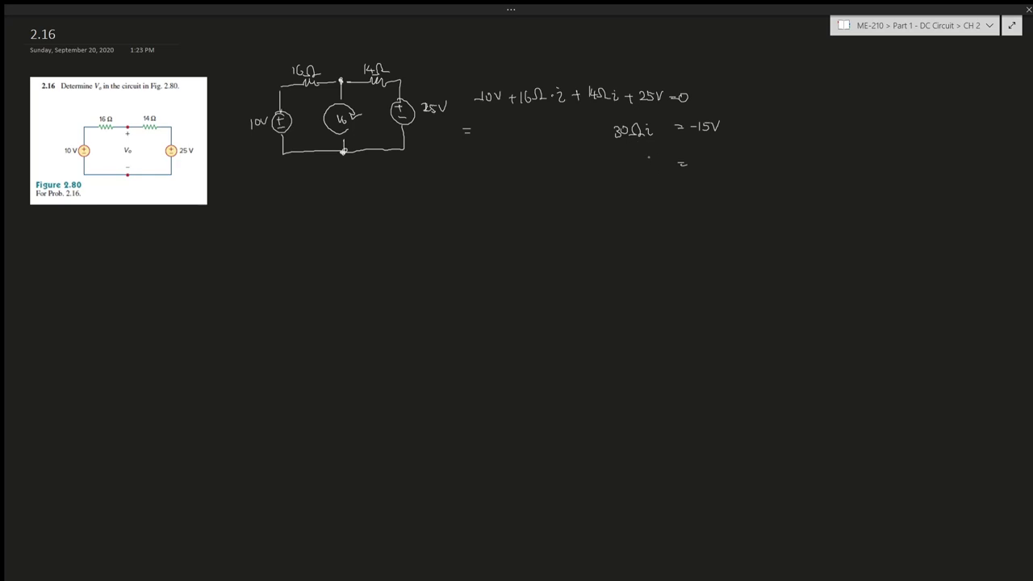
drag(658, 162, 660, 170)
click(659, 159)
Complete the solving line as i = −1/2
drag(707, 165, 716, 165)
drag(710, 168, 729, 170)
click(724, 157)
Mark the left loop current arrow and + and − polarity at the Vo nodes
mouse_move(356, 116)
mouse_down()
mouse_move(354, 128)
mouse_move(382, 121)
mouse_up()
drag(306, 121, 312, 131)
drag(329, 86, 338, 86)
drag(333, 82, 334, 90)
drag(328, 146, 336, 146)
Write the left loop equation −10V + 16Ωi + V₀ = 0
drag(299, 202, 310, 207)
drag(317, 197, 341, 200)
mouse_move(336, 196)
mouse_down()
mouse_move(337, 206)
mouse_move(351, 193)
mouse_up()
mouse_move(359, 184)
mouse_down()
mouse_move(356, 192)
mouse_move(407, 203)
mouse_up()
click(381, 182)
mouse_move(403, 199)
mouse_down()
mouse_move(402, 208)
mouse_move(416, 198)
mouse_up()
drag(419, 203, 435, 201)
mouse_move(427, 205)
mouse_down()
mouse_move(440, 200)
mouse_move(433, 232)
mouse_up()
click(405, 233)
Rearrange it beneath as V₀ = 10V − 16Ωi
drag(427, 236, 412, 229)
mouse_move(417, 235)
mouse_down()
mouse_move(441, 240)
mouse_move(445, 229)
mouse_up()
drag(451, 228, 474, 239)
drag(483, 227, 498, 238)
drag(502, 232, 506, 238)
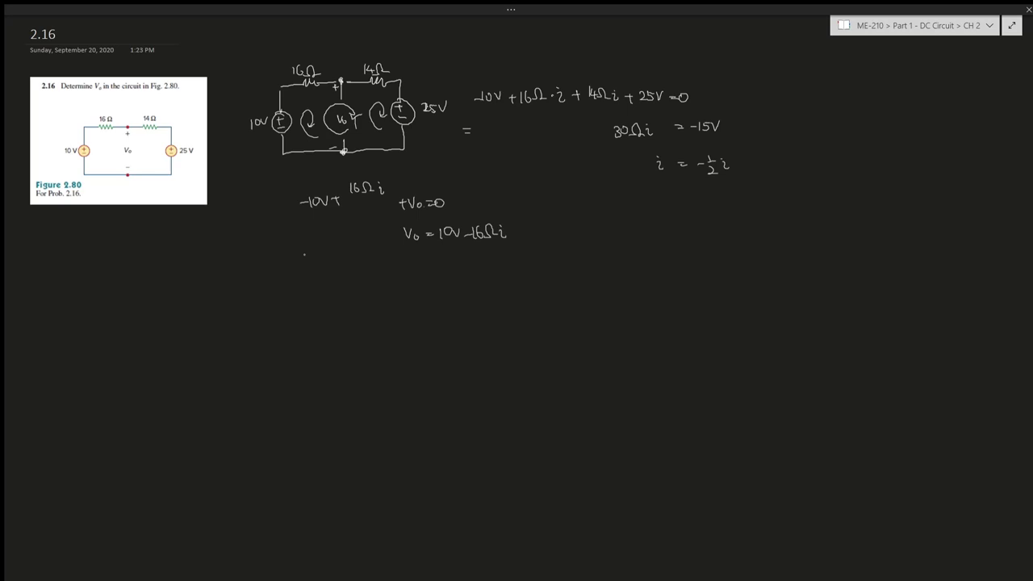
Write the right loop equation −V₀ + 14Ωi + 25V = 0
drag(304, 276, 310, 276)
drag(312, 271, 318, 271)
drag(322, 276, 342, 279)
mouse_move(349, 269)
mouse_down()
mouse_move(348, 279)
mouse_move(395, 273)
mouse_up()
mouse_move(390, 268)
mouse_down()
mouse_move(391, 278)
mouse_move(423, 269)
mouse_up()
drag(427, 271, 435, 270)
drag(427, 275, 445, 269)
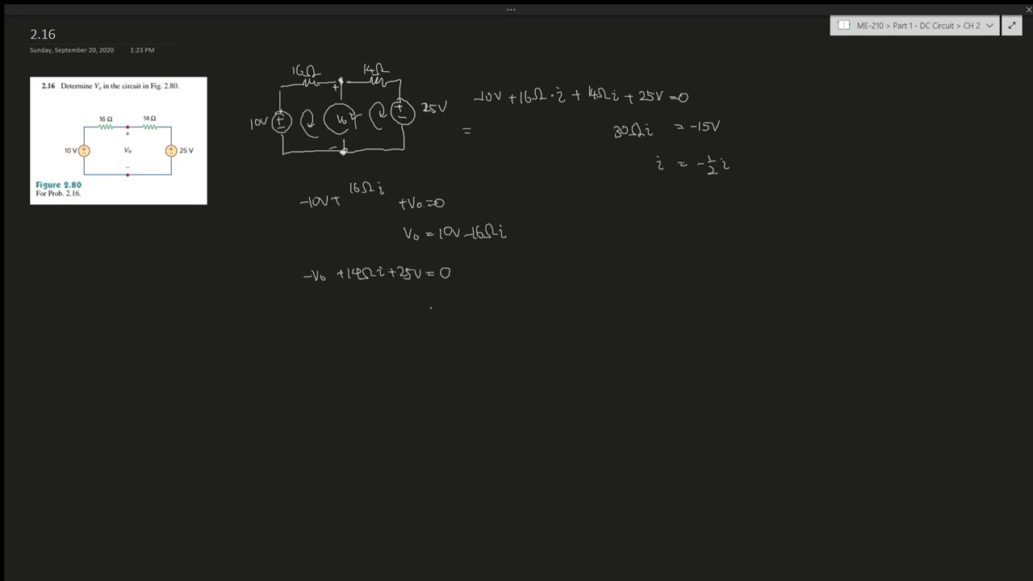
Rearrange it beneath as V₀ = 14Ωi + 25V
drag(428, 313, 436, 313)
mouse_move(429, 318)
mouse_down()
mouse_move(406, 311)
mouse_move(443, 324)
mouse_up()
drag(450, 312, 457, 319)
mouse_move(453, 313)
mouse_down()
mouse_move(453, 325)
mouse_move(500, 323)
mouse_up()
mouse_move(507, 311)
mouse_down()
mouse_move(500, 322)
mouse_move(517, 312)
mouse_up()
Bracket both V₀ equations and equate them: 14Ωi + 25V = 10V − 16Ωi
drag(520, 238, 529, 310)
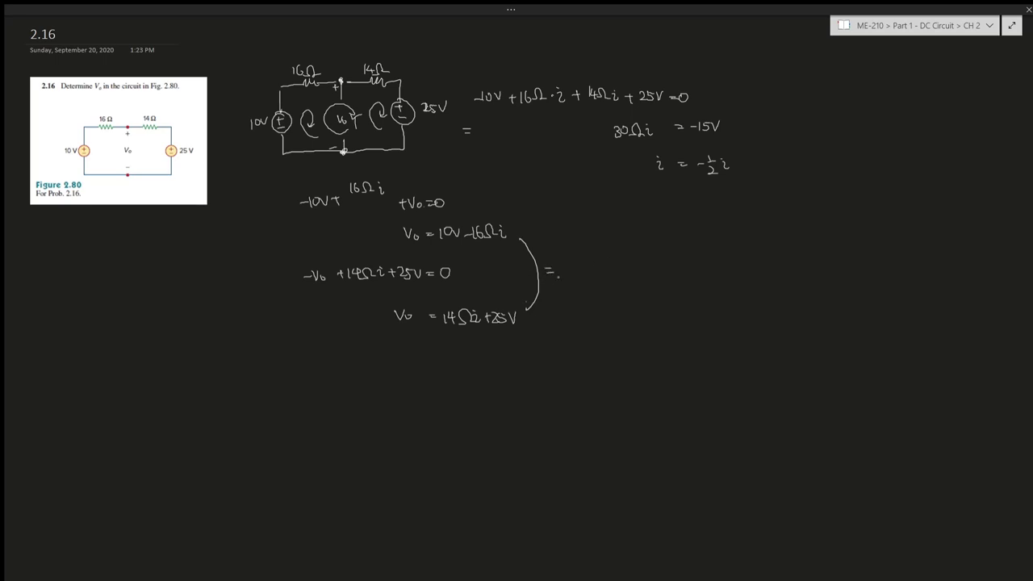
drag(570, 265, 570, 276)
drag(576, 264, 597, 274)
mouse_move(599, 268)
mouse_down()
mouse_move(615, 268)
mouse_move(609, 277)
mouse_up()
drag(616, 265, 629, 273)
drag(648, 267, 656, 268)
drag(648, 272, 686, 264)
drag(687, 268, 695, 269)
mouse_move(699, 260)
mouse_down()
mouse_move(699, 273)
mouse_move(733, 271)
mouse_up()
click(732, 260)
Write 30Ωi = −15V below the equated line
drag(651, 304, 660, 304)
drag(651, 309, 660, 310)
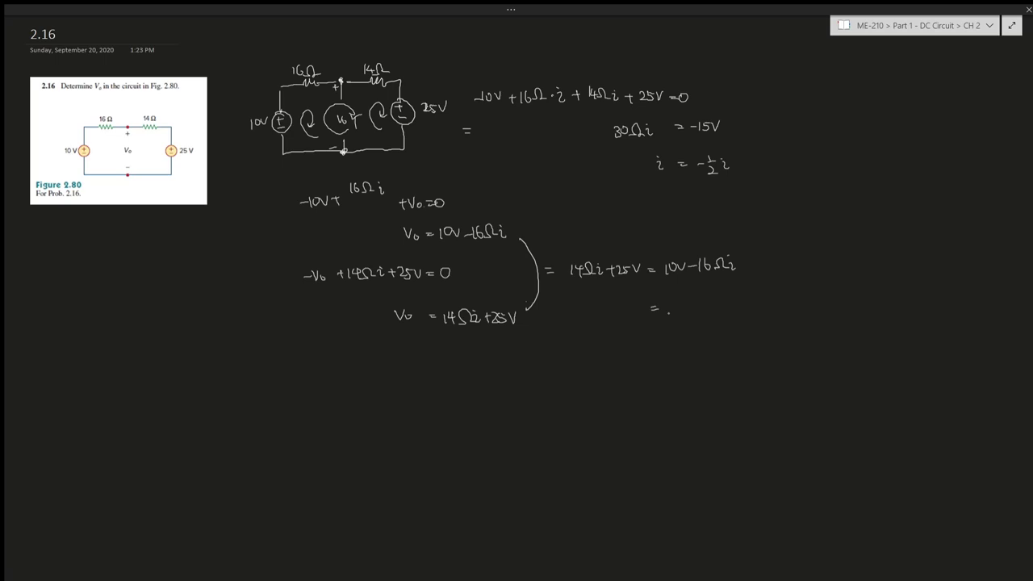
drag(665, 306, 676, 312)
drag(682, 303, 681, 312)
drag(683, 303, 694, 303)
mouse_move(601, 308)
mouse_down()
mouse_move(603, 319)
mouse_move(612, 310)
mouse_move(636, 317)
mouse_up()
drag(640, 310, 664, 349)
Write the solution i = −1/2 underneath
mouse_move(656, 353)
mouse_down()
mouse_move(639, 356)
mouse_move(677, 353)
mouse_move(685, 365)
mouse_up()
click(638, 343)
drag(667, 353, 693, 359)
click(692, 346)
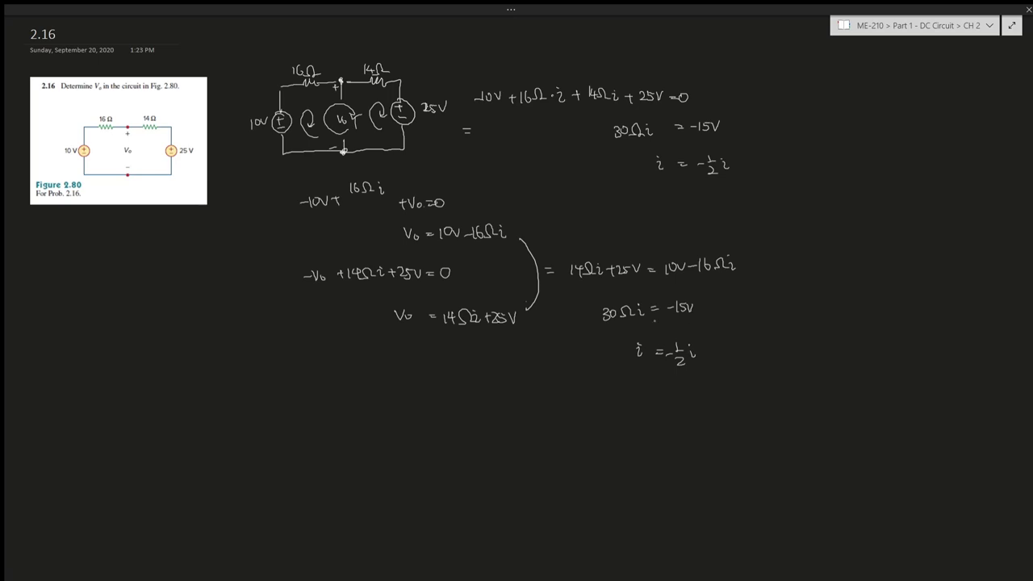
Remove the stray strokes accidentally drawn on the page with Ctrl+Z
drag(687, 166, 678, 209)
drag(716, 90, 712, 110)
key(ctrl+z)
key(ctrl+z)
drag(604, 321, 601, 332)
key(ctrl+z)
Underline both V₀ equations and substitute i = −½ into the first: 10V + 8V = 18V
drag(405, 248, 509, 253)
drag(392, 334, 504, 336)
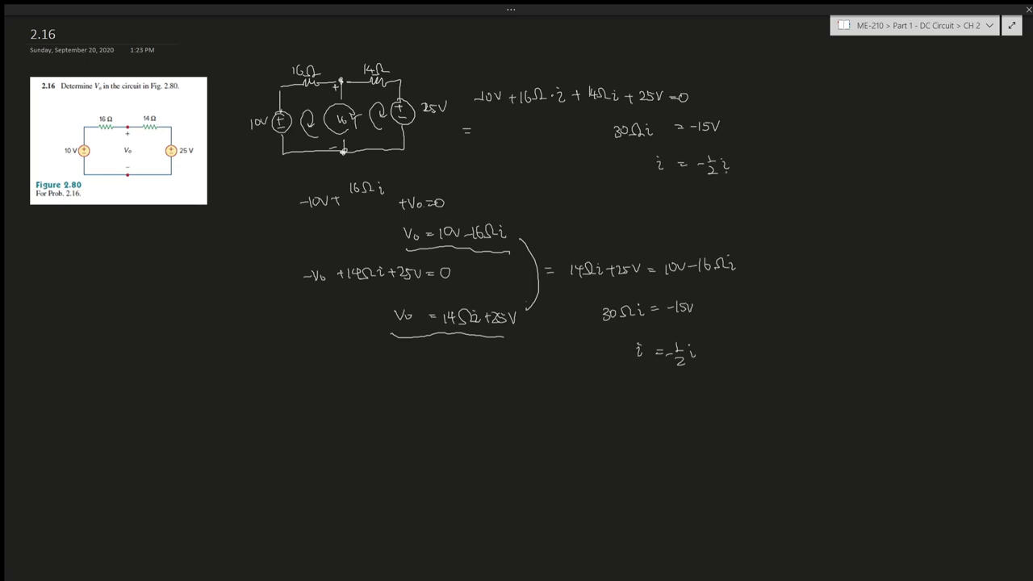
drag(729, 176, 505, 225)
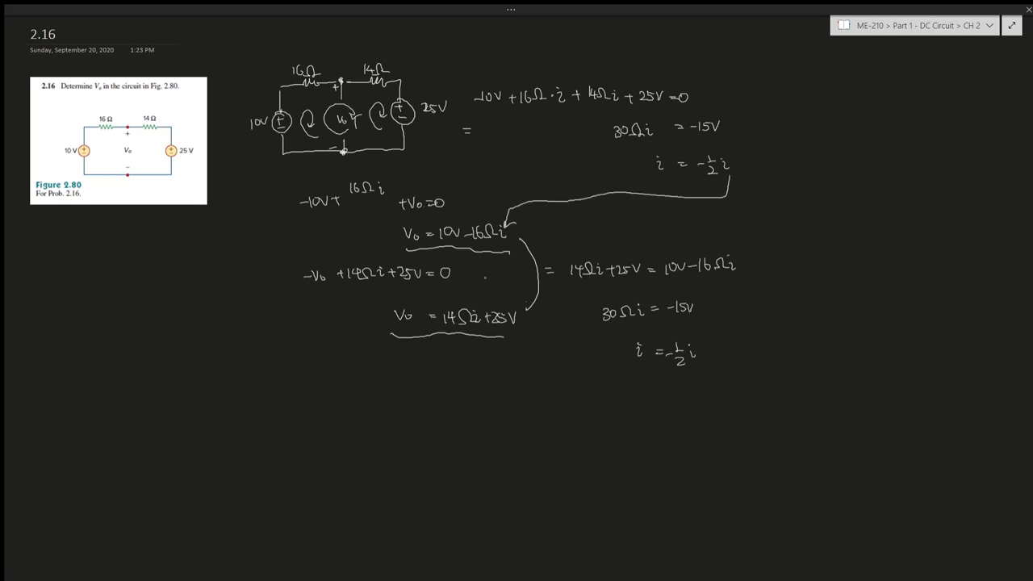
drag(543, 224, 608, 231)
mouse_move(627, 217)
mouse_down()
mouse_move(612, 239)
mouse_move(660, 223)
mouse_up()
drag(652, 229, 664, 232)
drag(674, 222, 672, 222)
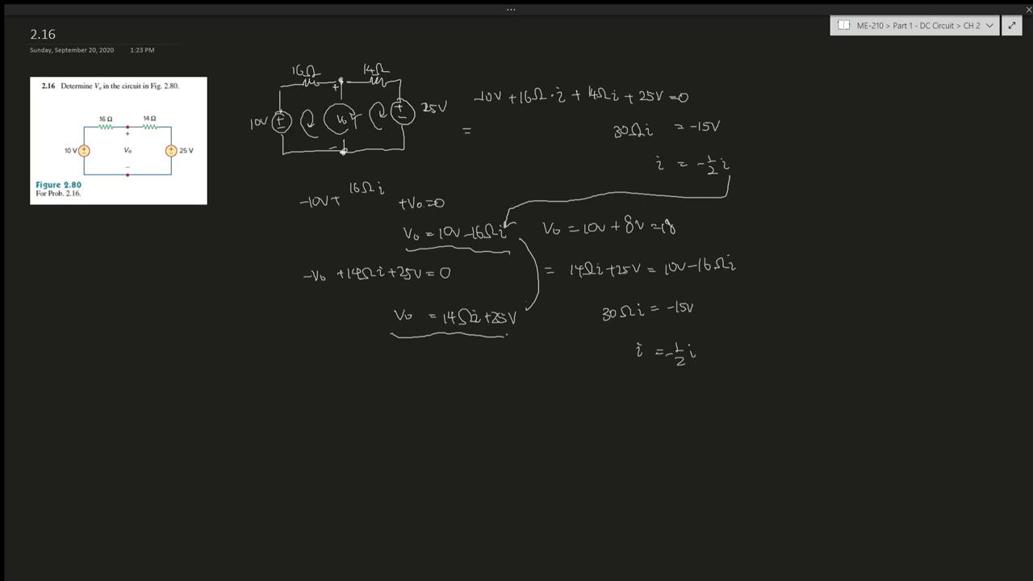
Substitute i = −½ into the second V₀ equation: −7 + 25V = 18V
drag(732, 179, 479, 329)
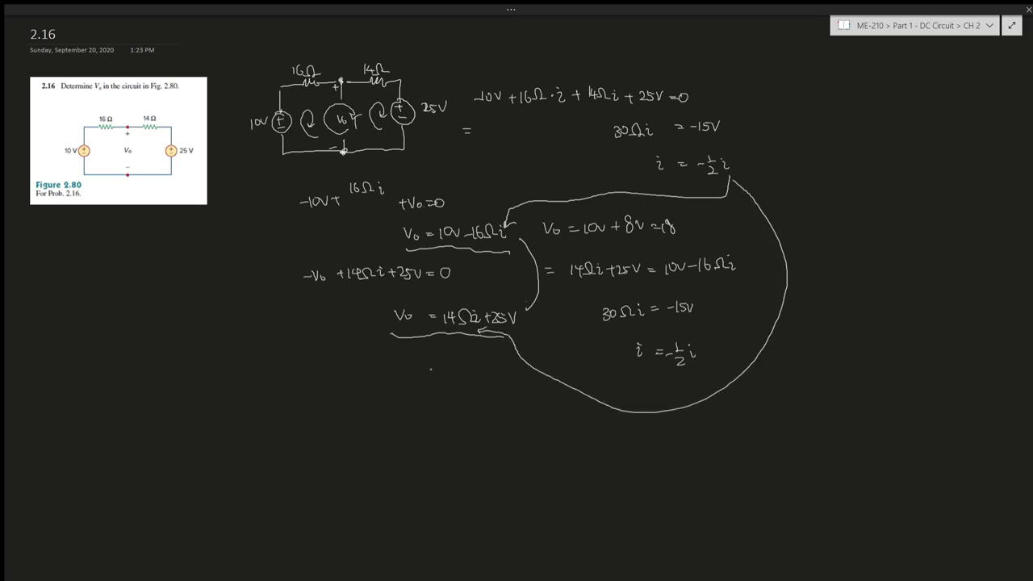
drag(428, 371, 436, 371)
drag(428, 377, 456, 373)
mouse_move(457, 367)
mouse_down()
mouse_move(459, 381)
mouse_move(512, 364)
mouse_move(473, 371)
mouse_up()
drag(436, 401, 445, 401)
drag(438, 406, 466, 408)
drag(473, 400, 483, 399)
Double-underline both 18V results and write Vo with its polarity signs
drag(452, 429, 512, 417)
drag(451, 434, 509, 422)
mouse_move(655, 242)
mouse_down()
mouse_move(687, 241)
mouse_move(686, 219)
mouse_up()
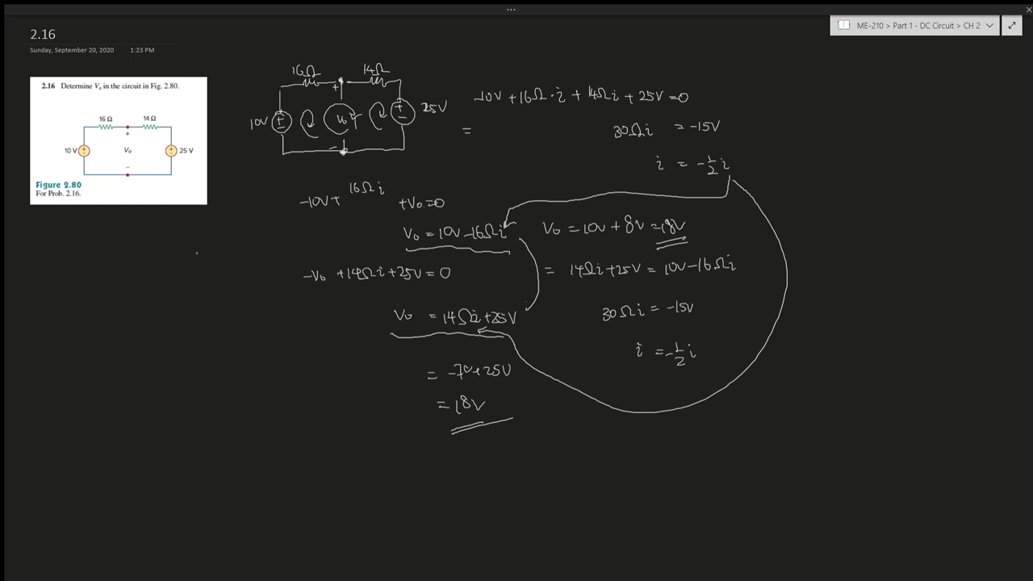
drag(190, 277, 208, 284)
mouse_move(203, 261)
mouse_down()
mouse_move(215, 260)
mouse_move(223, 297)
mouse_up()
Scribble a short note left of Vo and two curved strokes in the left margin
drag(138, 275, 172, 282)
mouse_move(42, 331)
mouse_down()
mouse_move(67, 315)
mouse_move(89, 347)
mouse_up()
drag(76, 389, 142, 459)
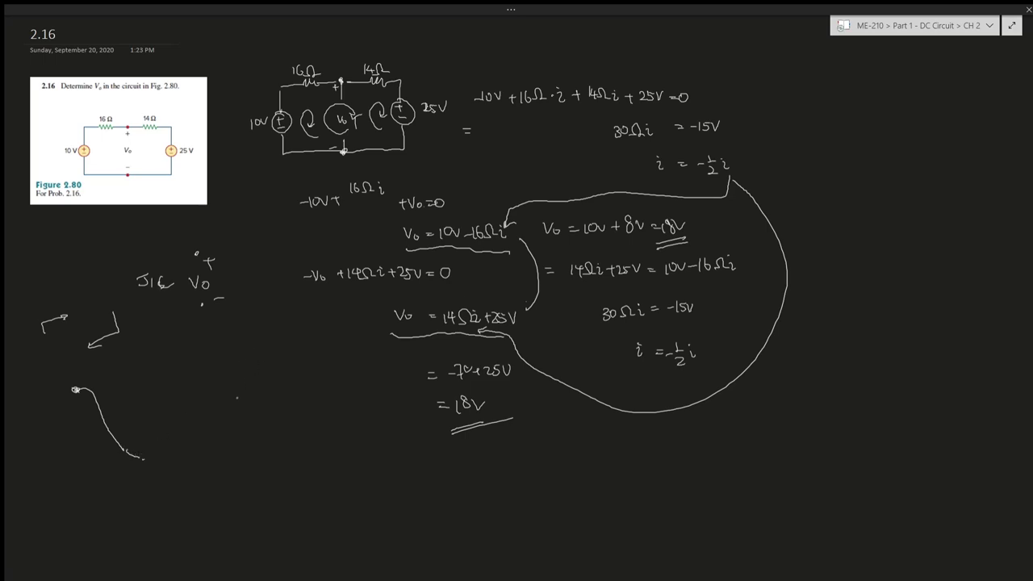